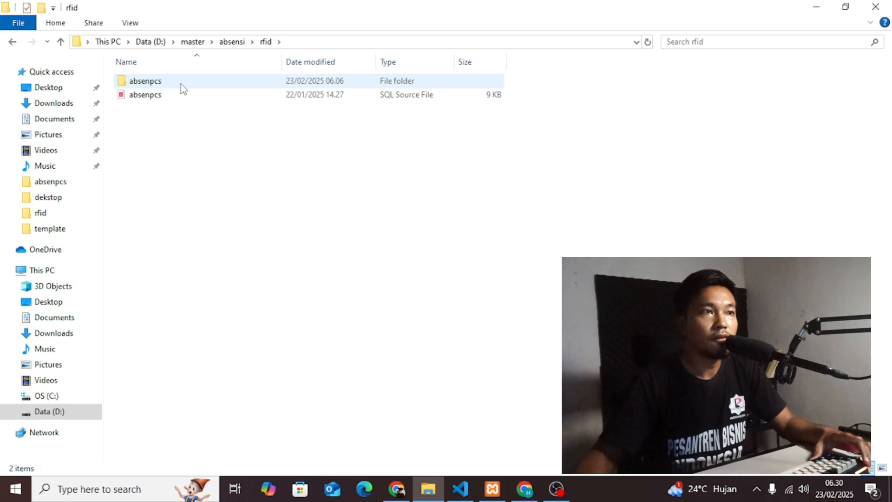
Select the absenpcs SQL file and the absenpcs folder in File Explorer, then clear the selection.
click(168, 97)
click(166, 84)
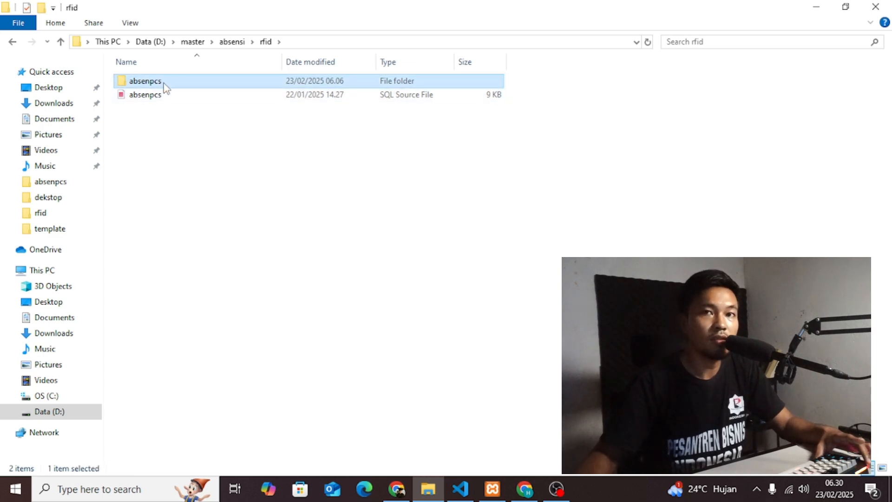
click(188, 125)
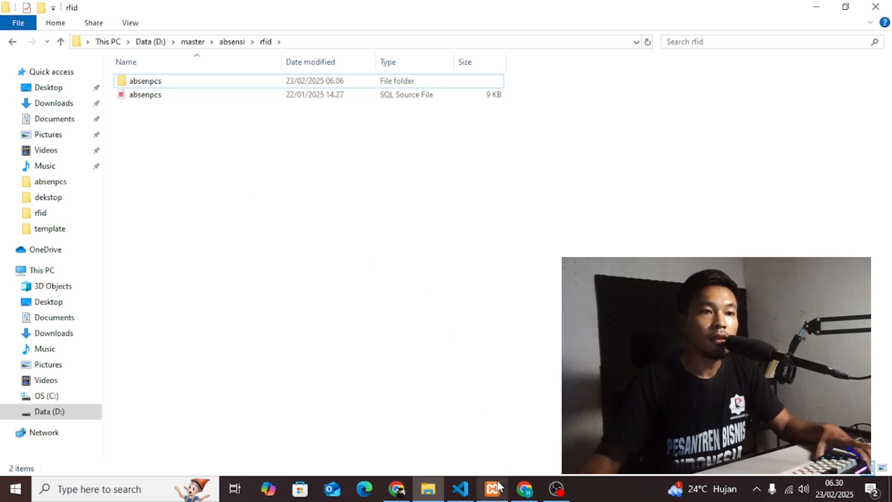
Restart Apache and MySQL in the XAMPP Control Panel, then close the panel.
mouse_move(497, 480)
mouse_move(492, 447)
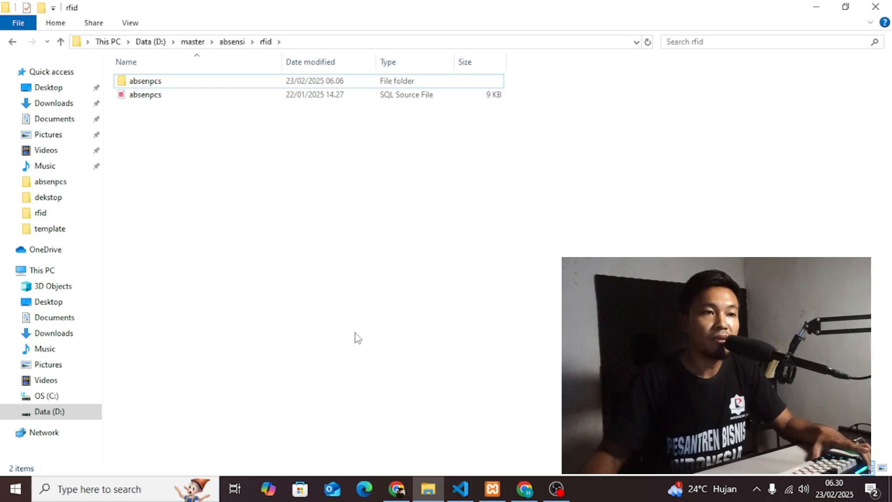
click(492, 489)
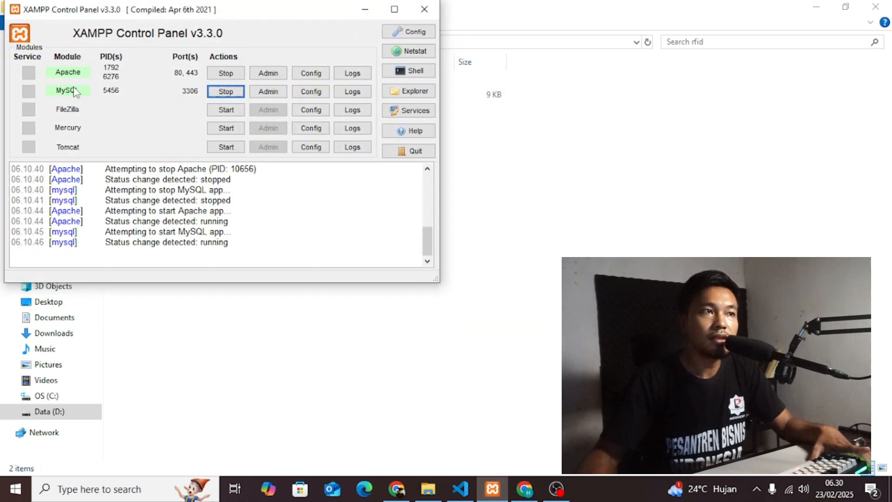
click(210, 92)
click(214, 73)
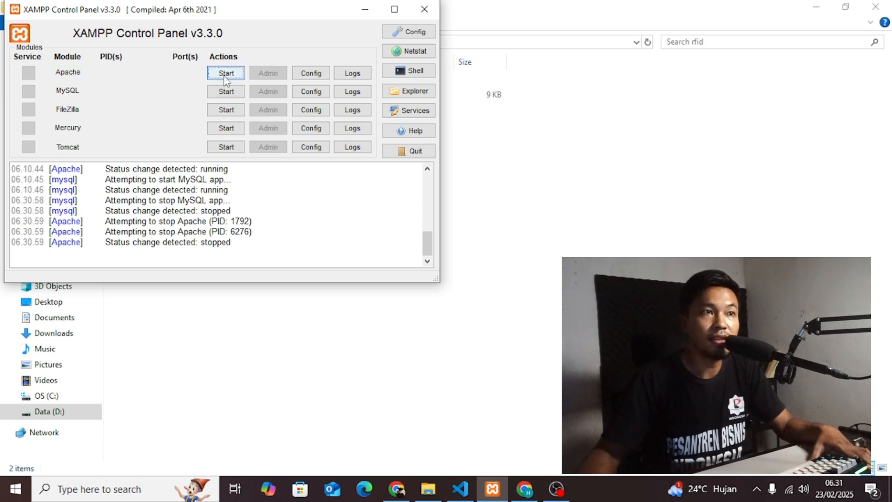
click(226, 77)
click(227, 93)
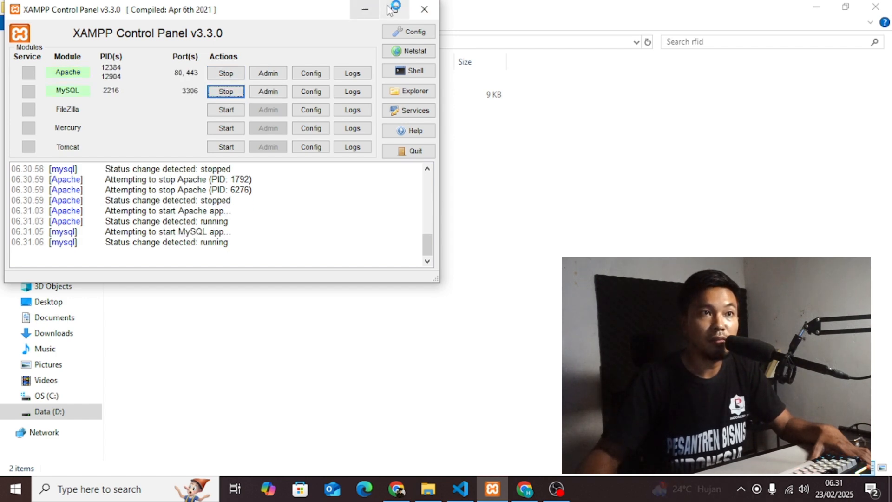
click(424, 10)
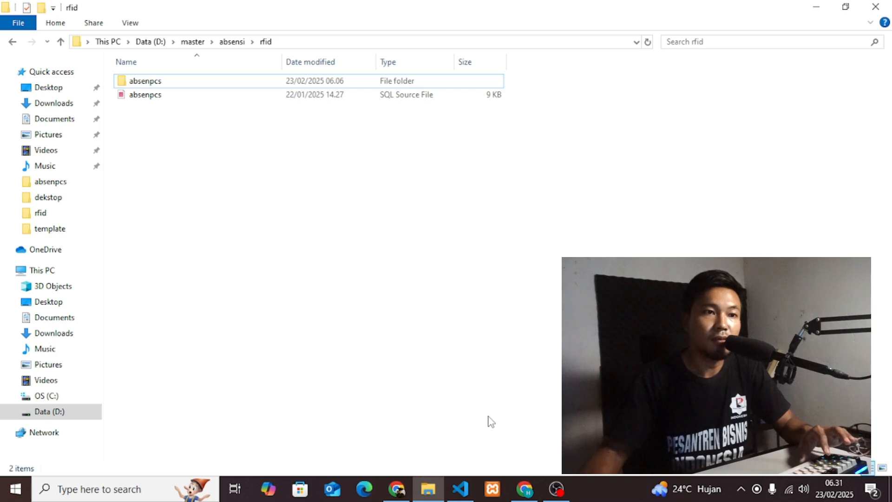
Go to phpMyAdmin's Basis data page and enter absenpcs as the new database name.
click(531, 486)
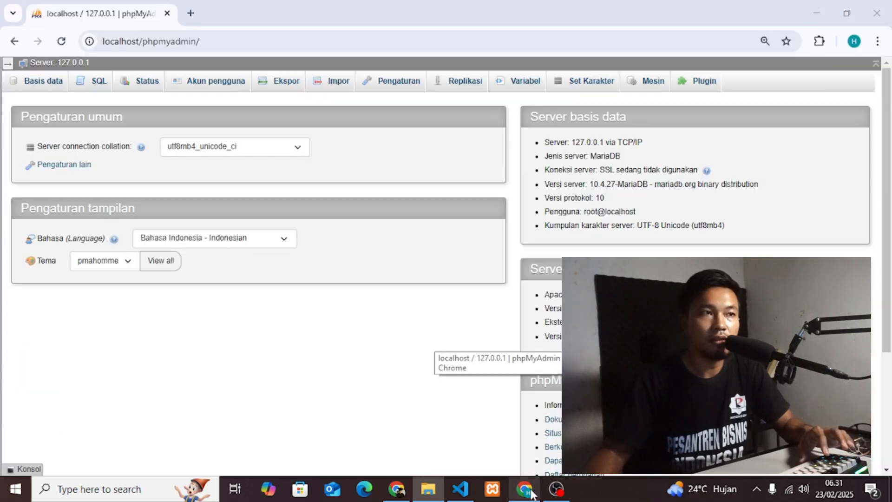
click(226, 42)
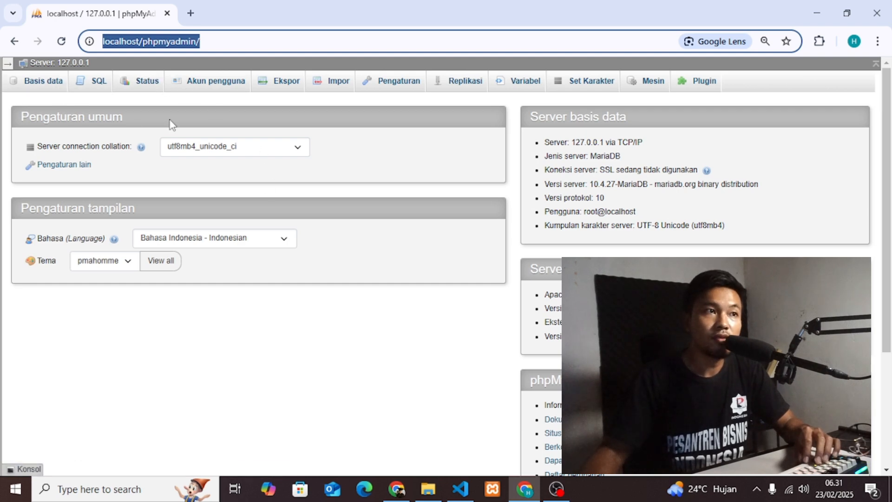
click(38, 85)
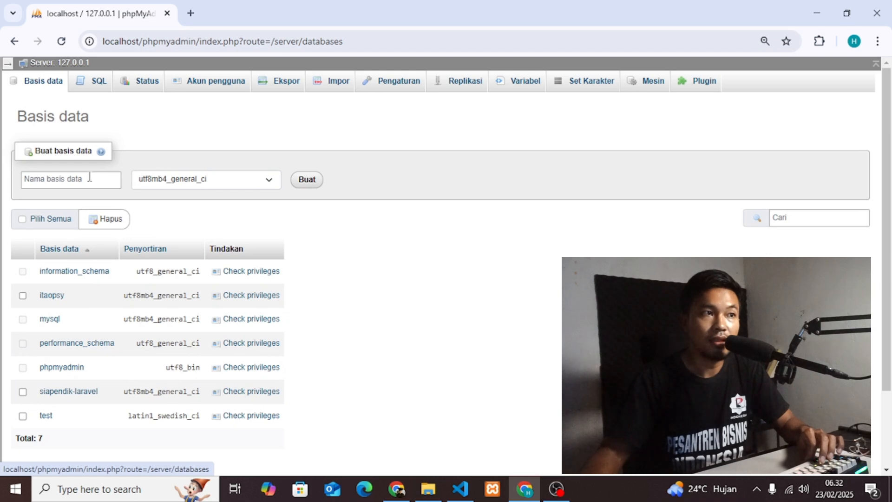
click(89, 177)
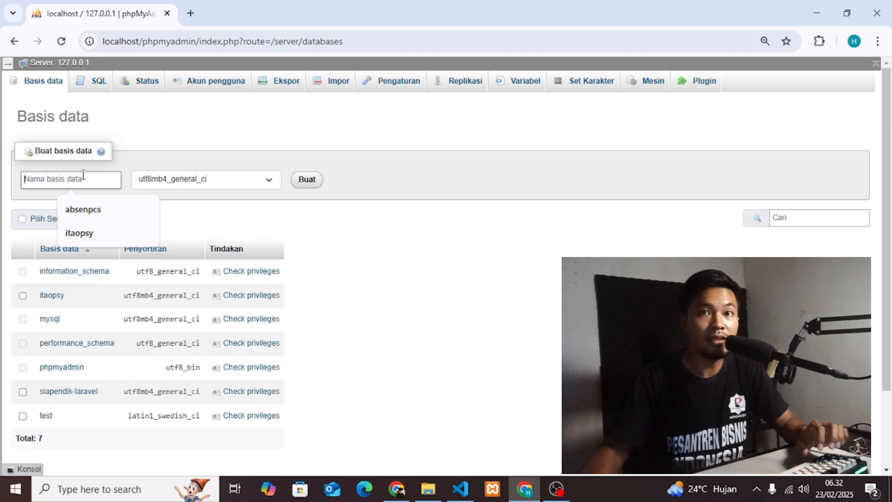
text(absenp)
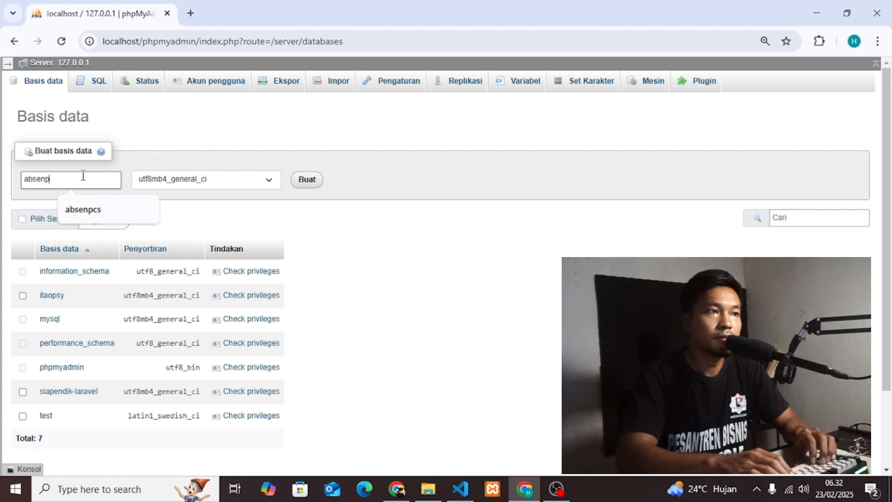
text(cs)
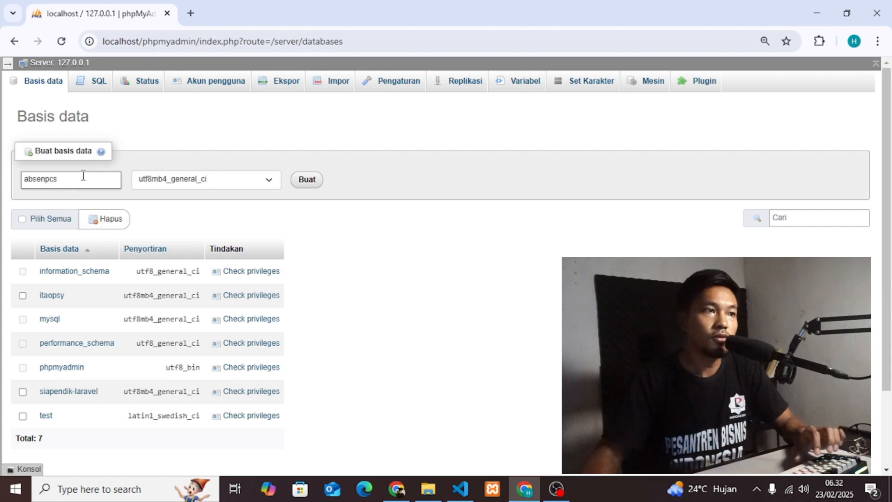
key(ctrl+a)
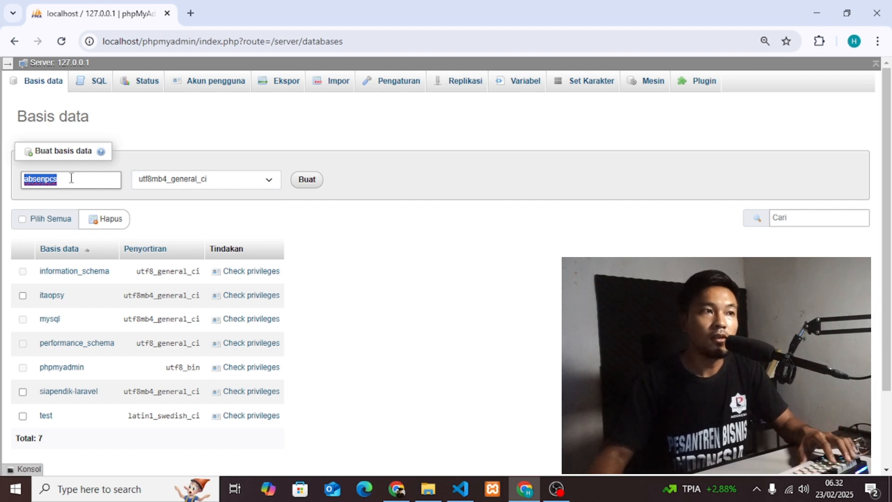
Create the absenpcs database and choose the absenpcs SQL file on its Import page.
click(315, 189)
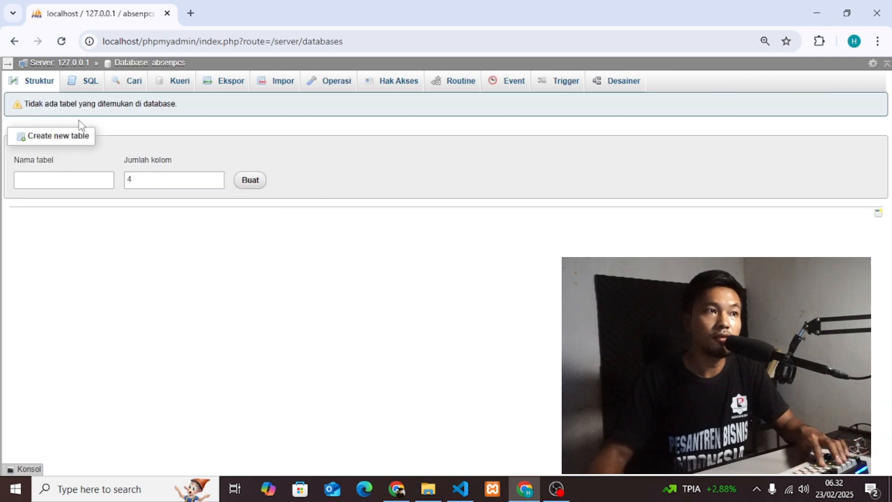
click(276, 84)
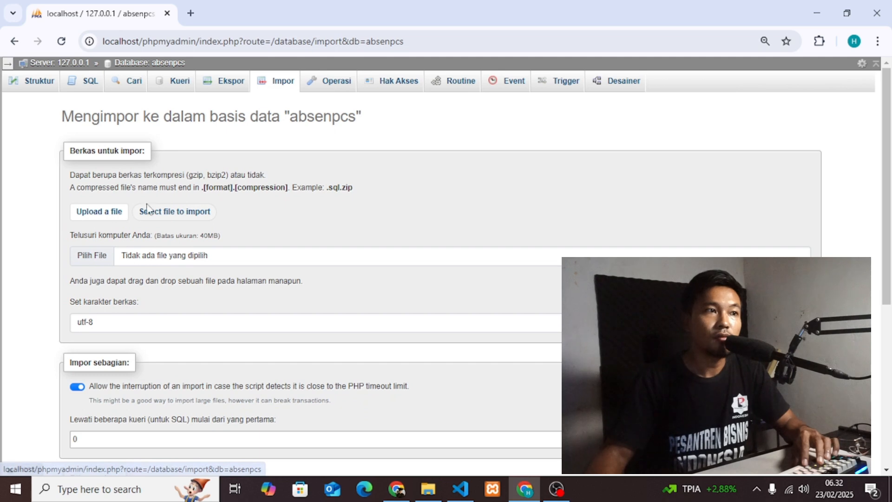
click(86, 262)
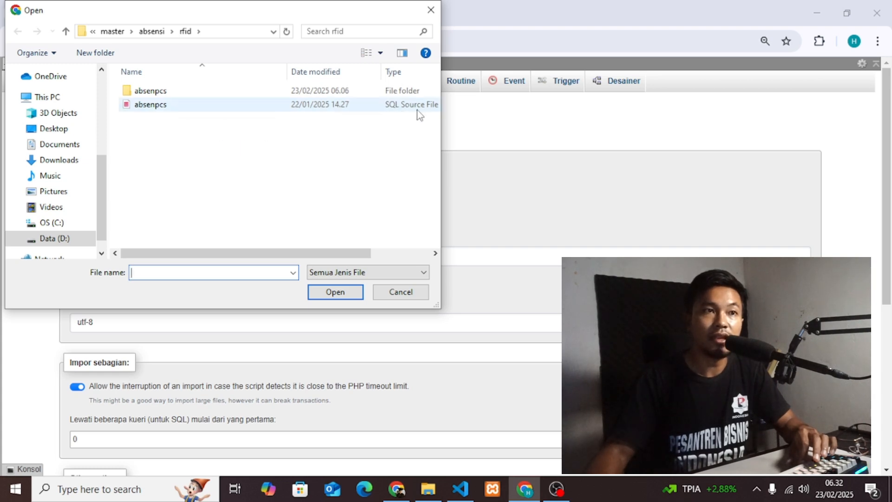
double_click(162, 104)
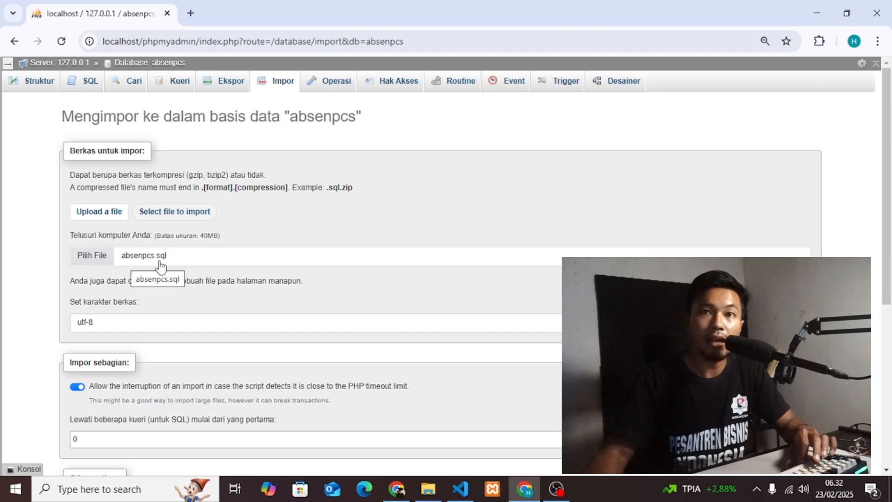
Run the import and check that tbl_siswa got 7 rows and tbl_user got 3 rows.
scroll(66, 292, down, 5)
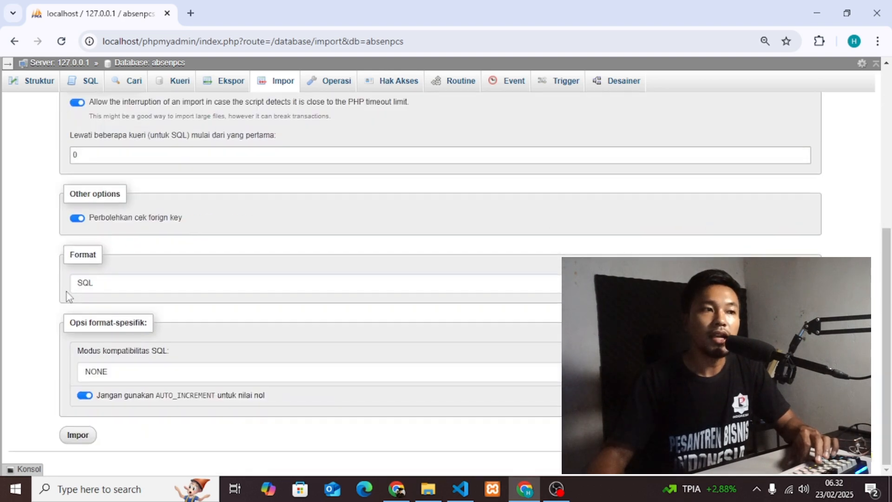
click(79, 435)
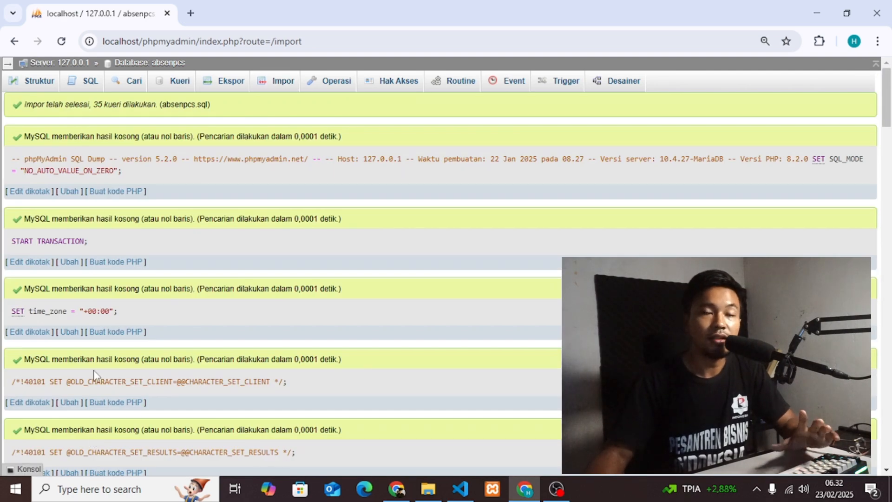
scroll(74, 260, down, 15)
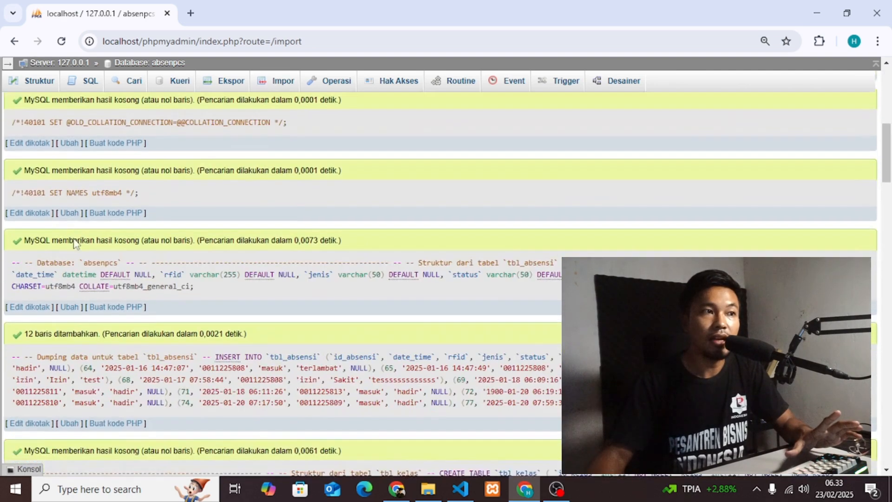
scroll(64, 367, down, 20)
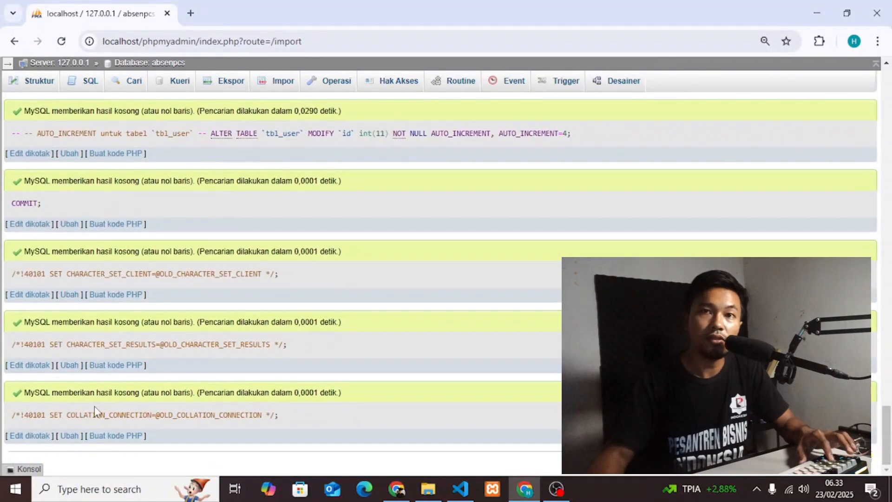
scroll(258, 247, up, 15)
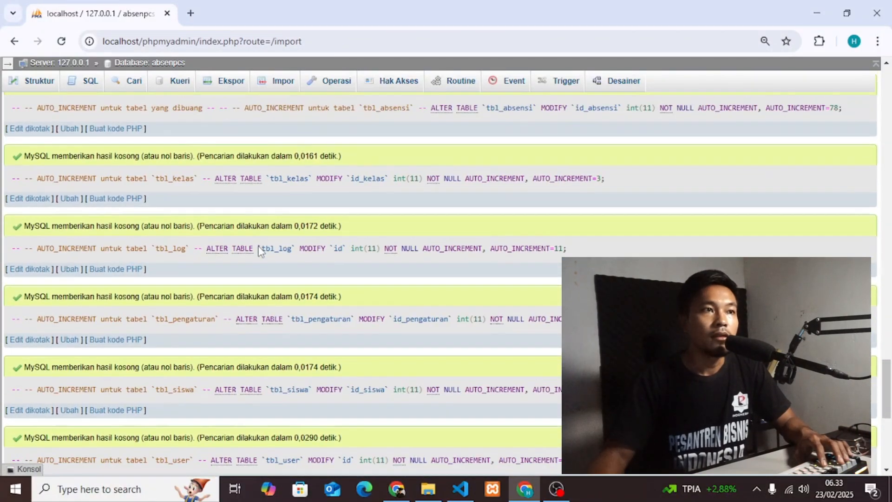
scroll(258, 250, up, 10)
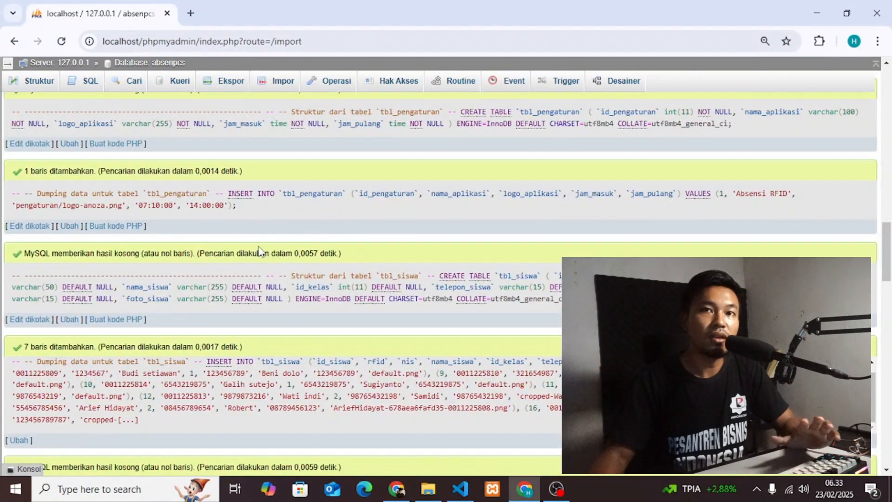
scroll(260, 250, down, 3)
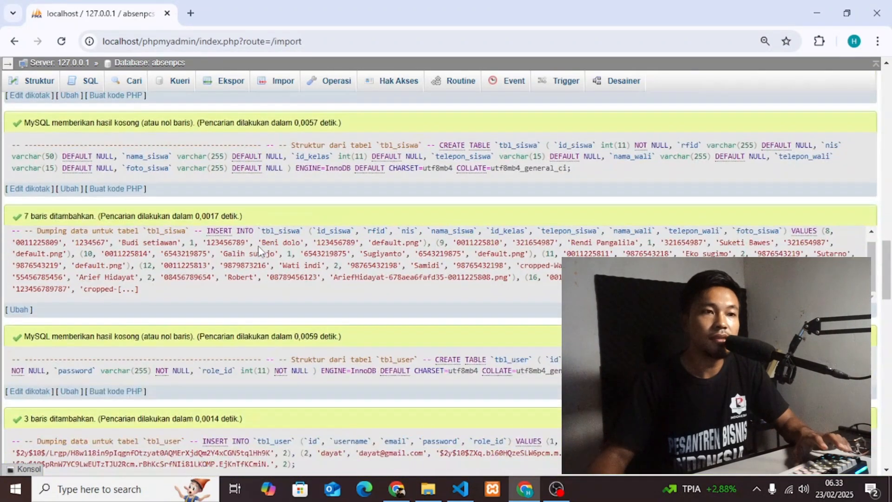
click(427, 496)
Copy the absenpcs project folder from D:\master\absensi\rfid.
click(157, 84)
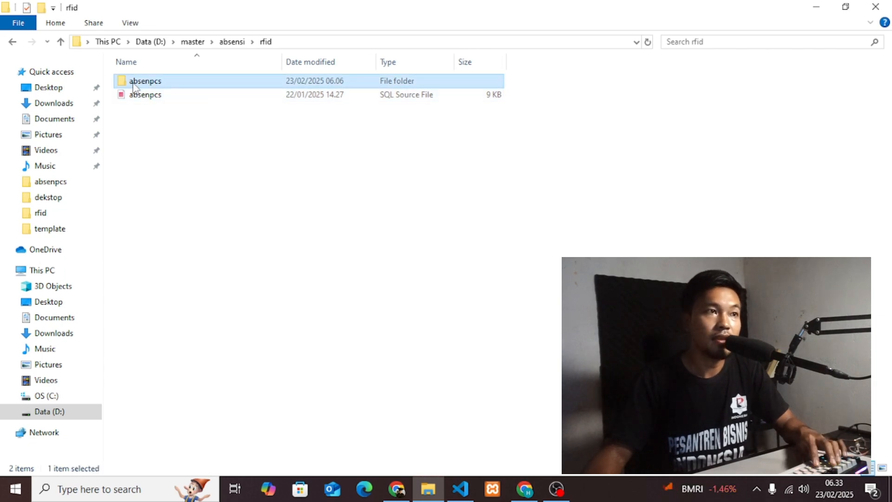
right_click(154, 83)
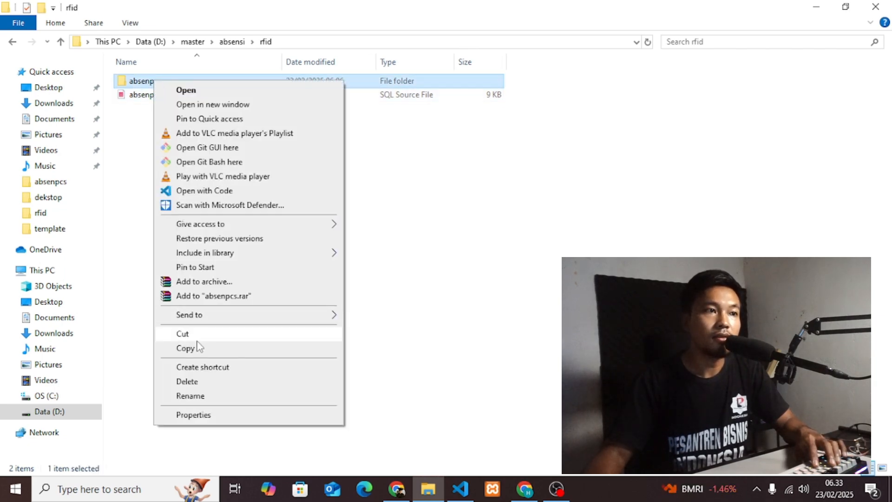
click(192, 349)
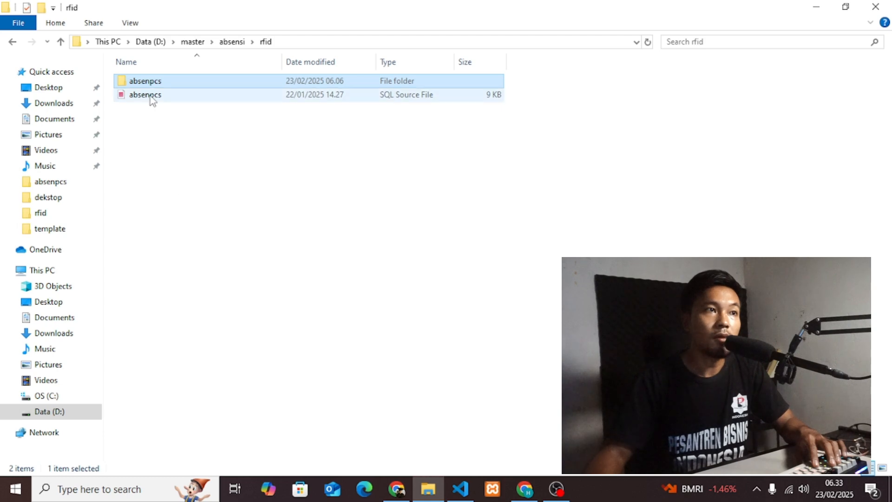
Navigate to C:\xampp\htdocs, where an absenpcs folder already exists.
click(56, 398)
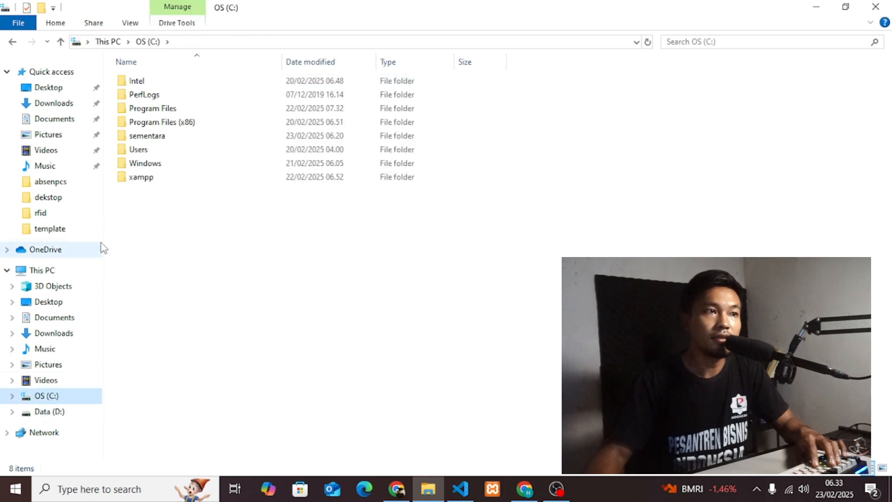
double_click(149, 180)
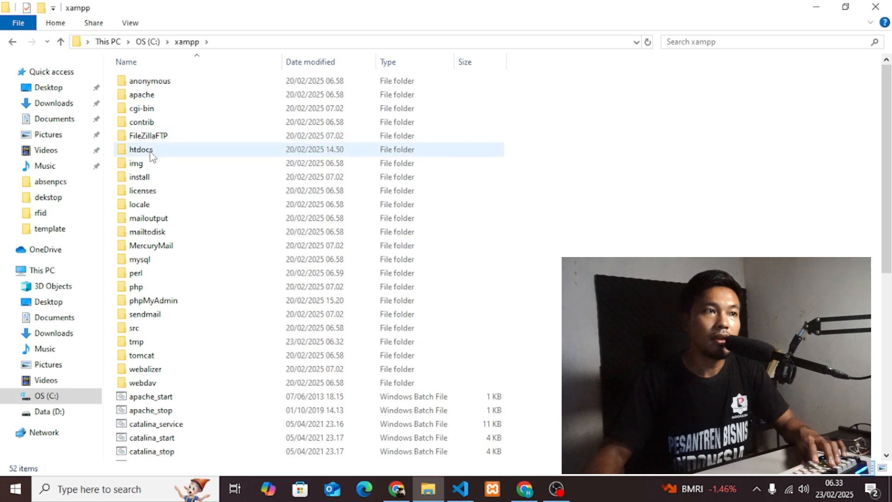
double_click(149, 151)
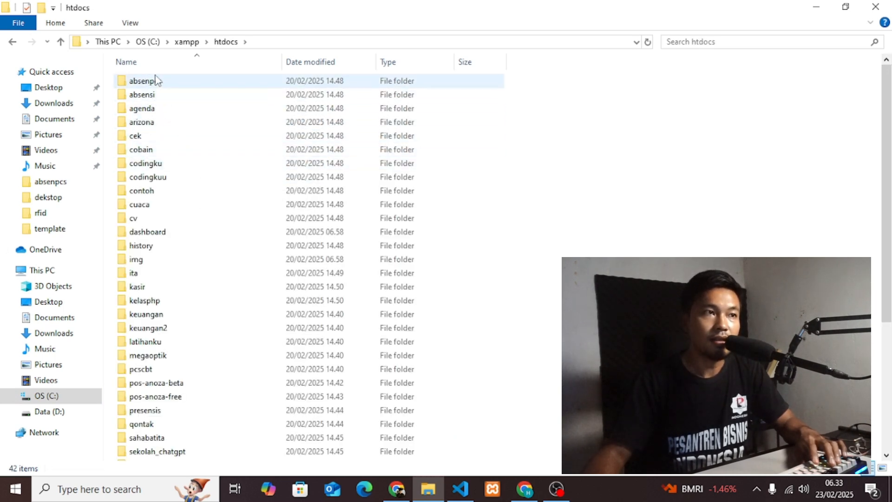
right_click(533, 125)
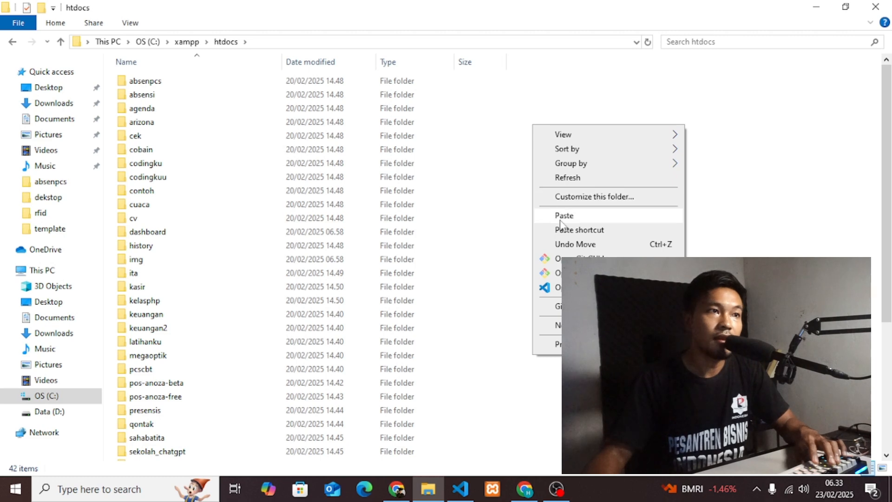
click(563, 114)
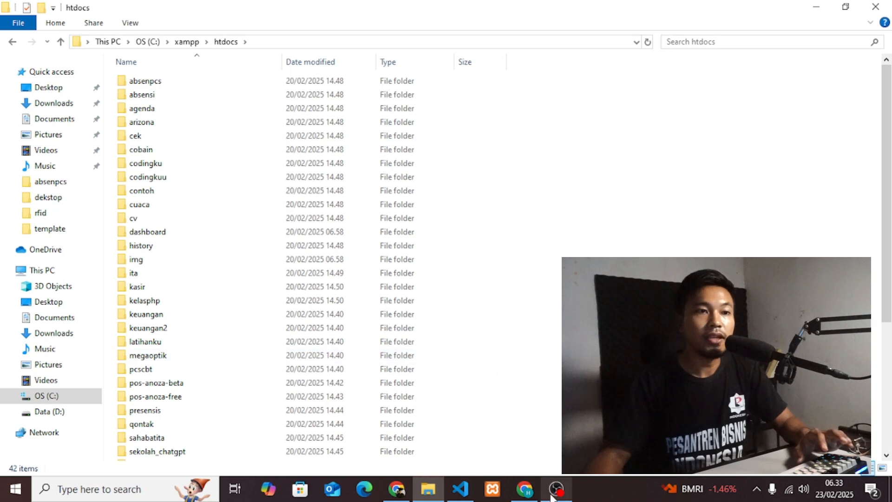
Load localhost/absenpcs in a new Chrome tab to reach the Form Login page at login.php.
click(525, 489)
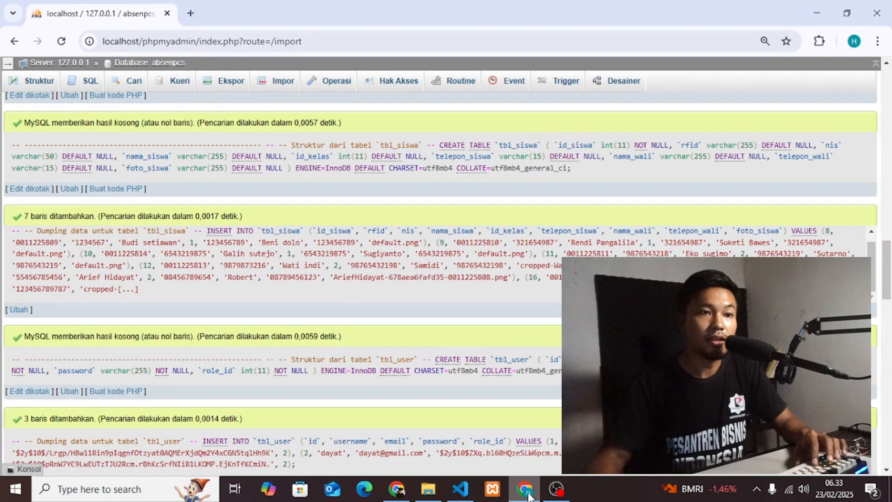
click(191, 13)
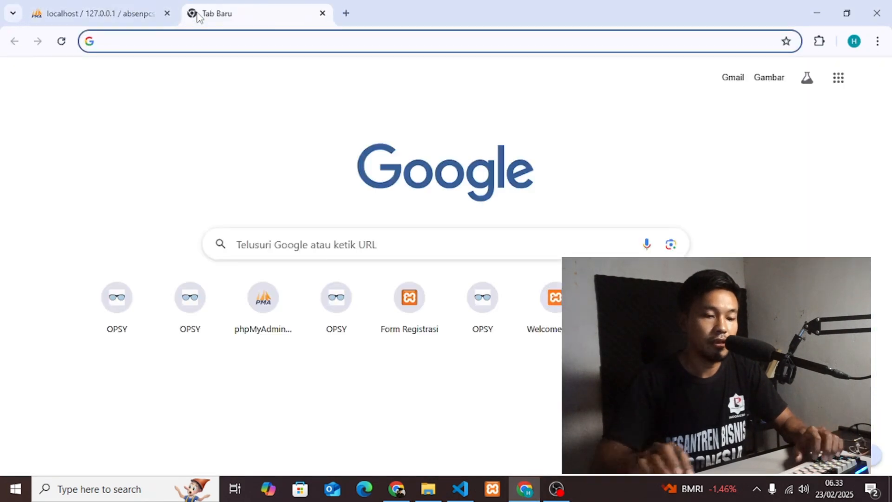
text(localhos)
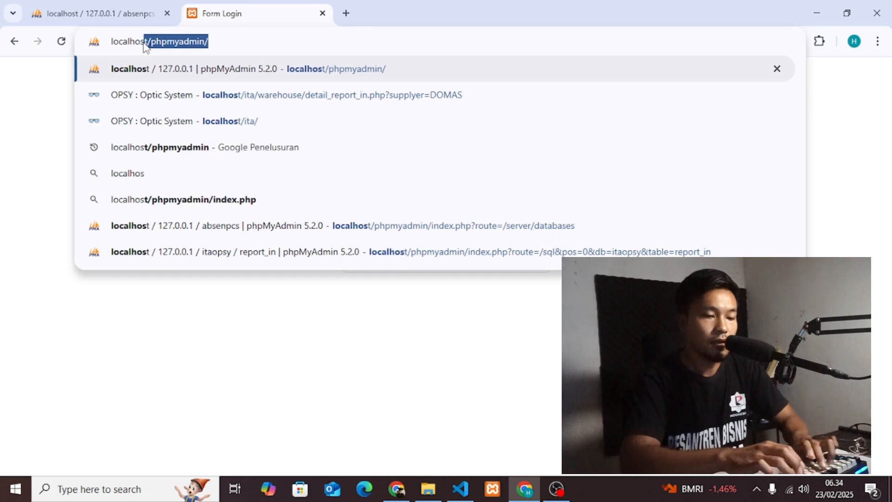
text(t/absenpc)
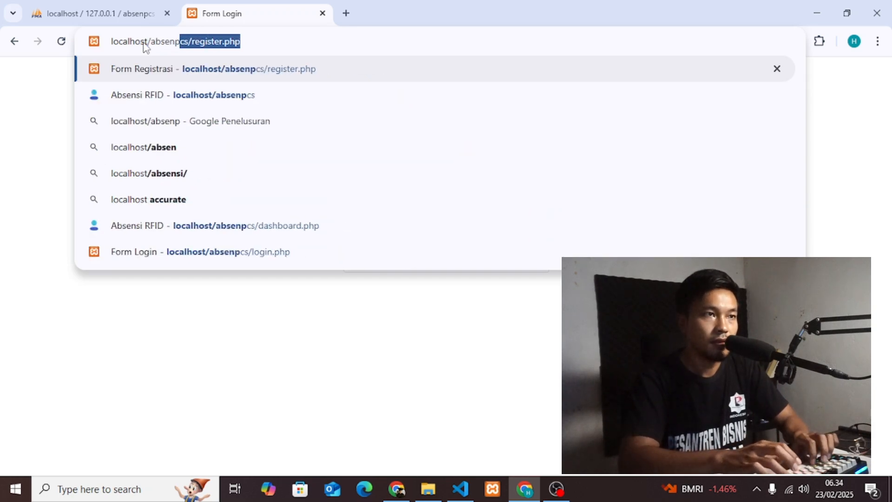
key(Delete)
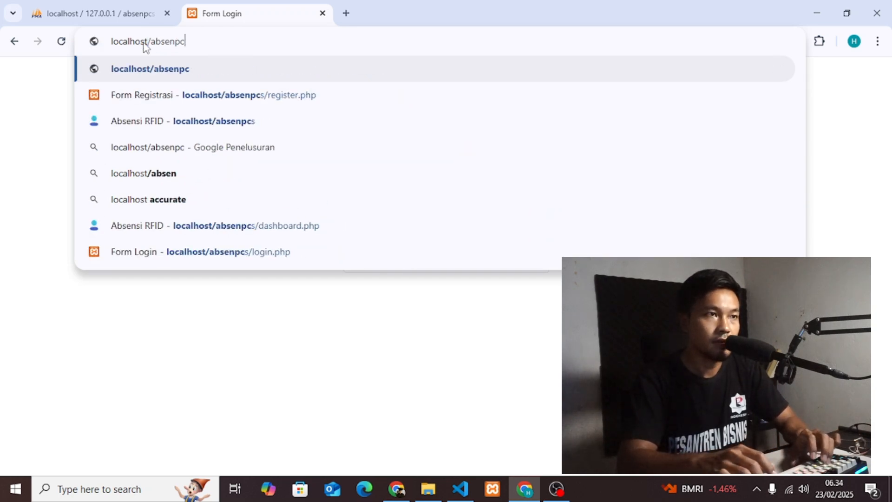
text(s)
key(Return)
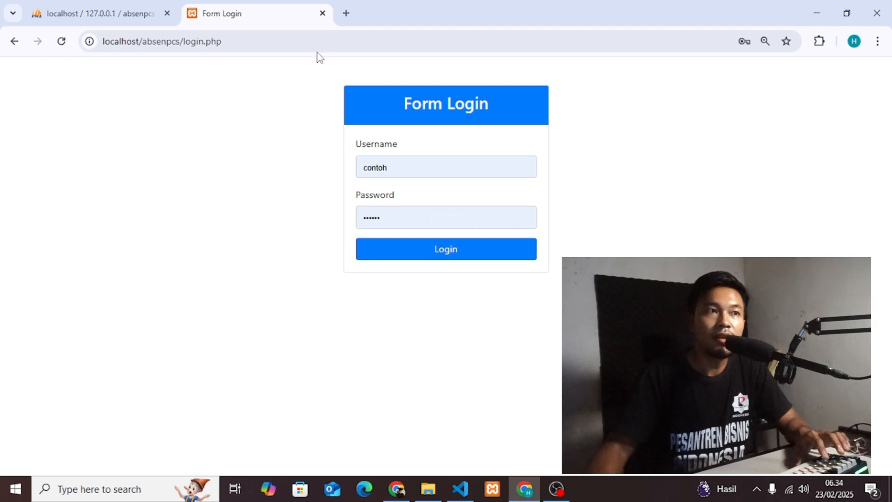
drag(246, 44, 185, 48)
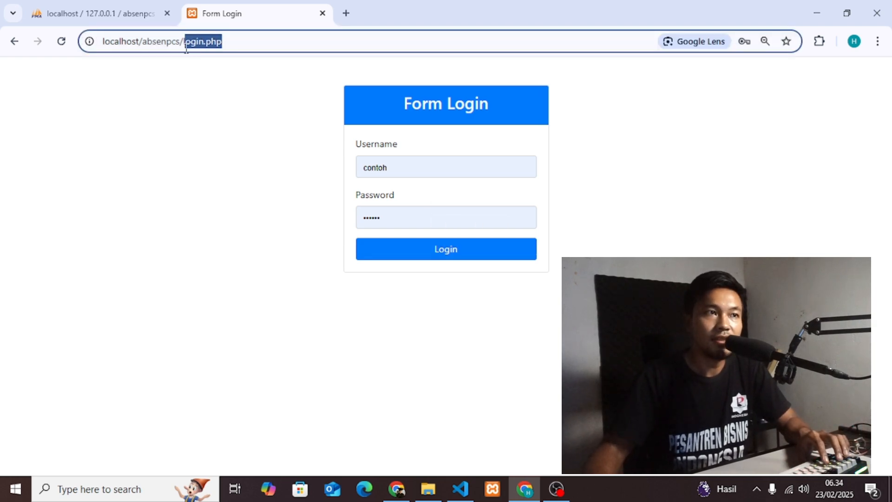
Open register.php and fill in the username, an e-mail address and a password.
key(BackSpace)
text(register)
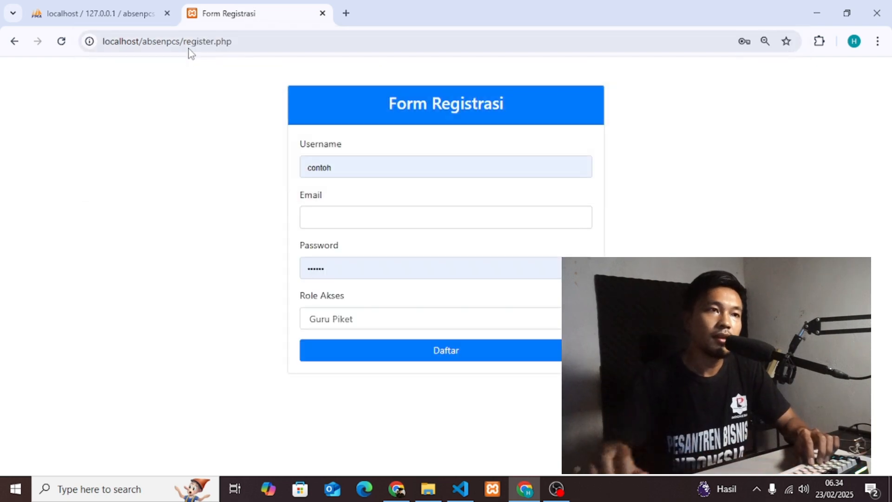
double_click(343, 174)
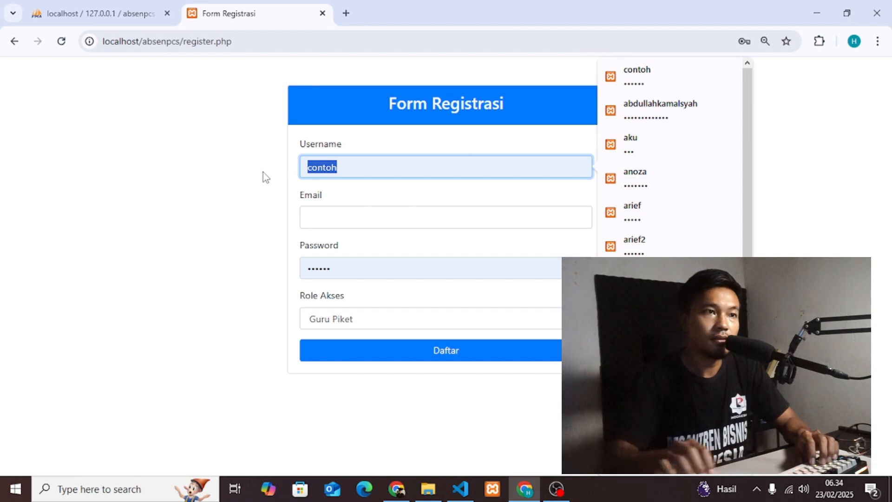
click(332, 212)
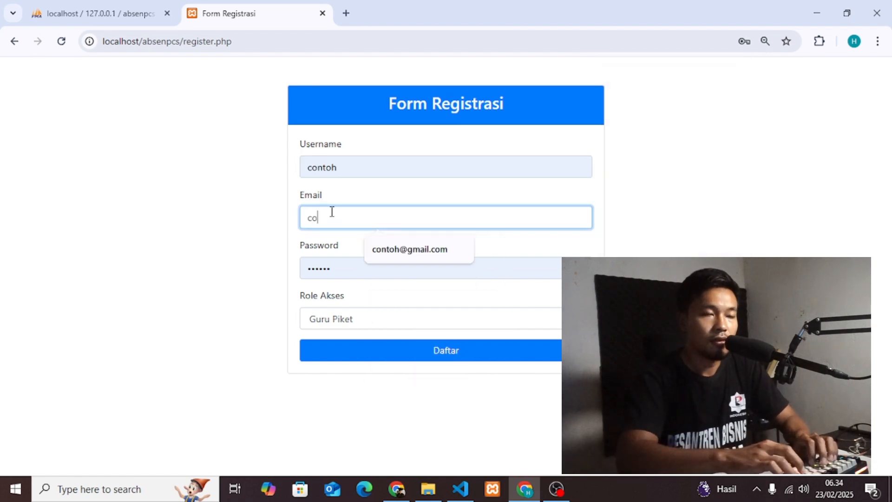
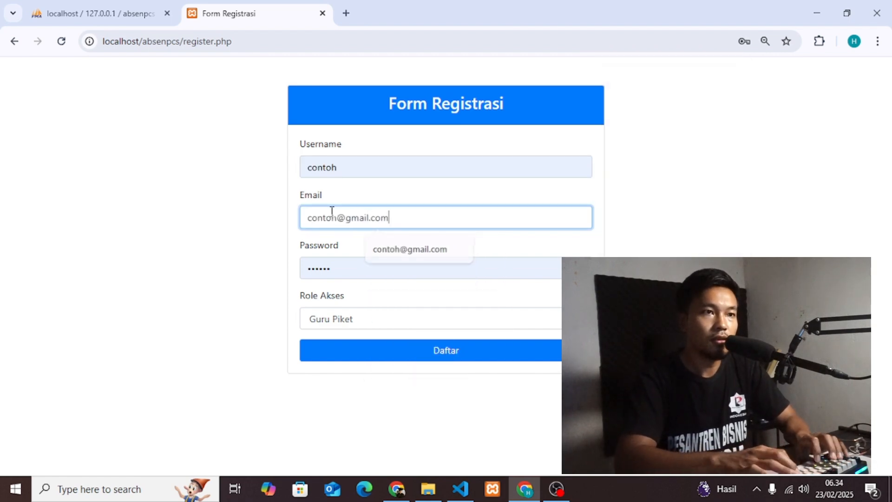
key(Tab)
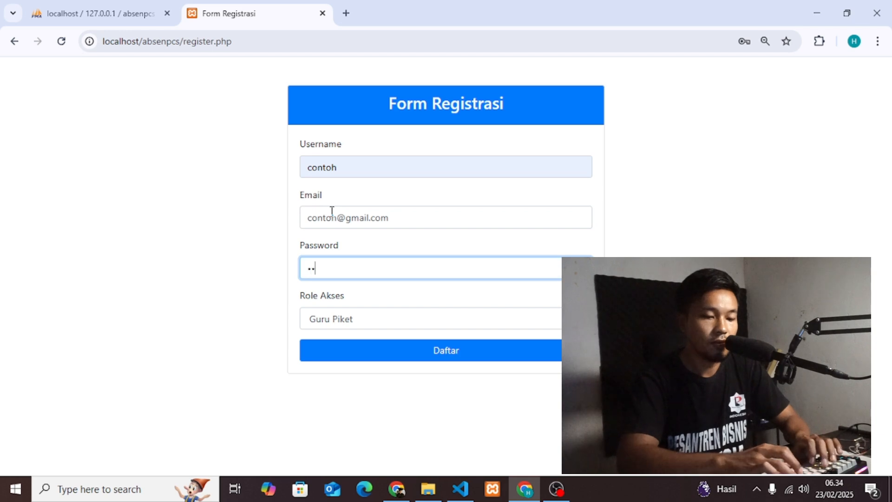
Choose Admin as the Role Akses, submit with Daftar, and confirm the Registrasi berhasil message.
key(Tab)
key(space)
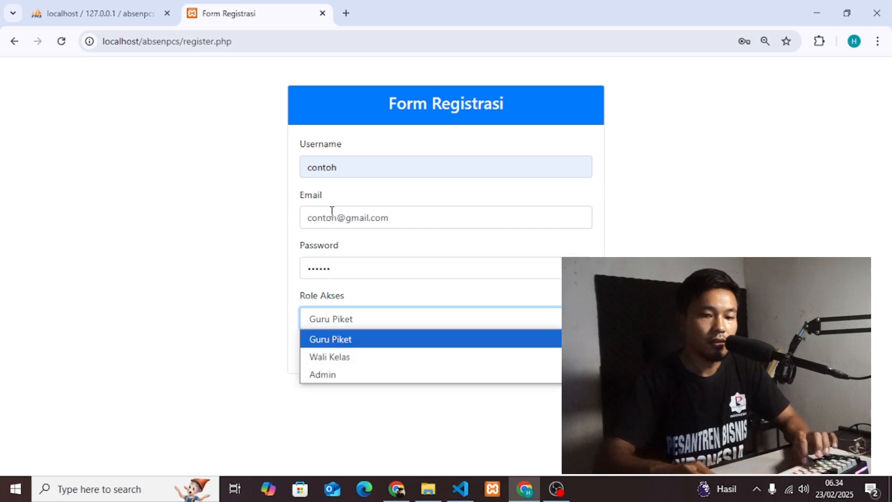
key(Down)
key(Down)
key(Return)
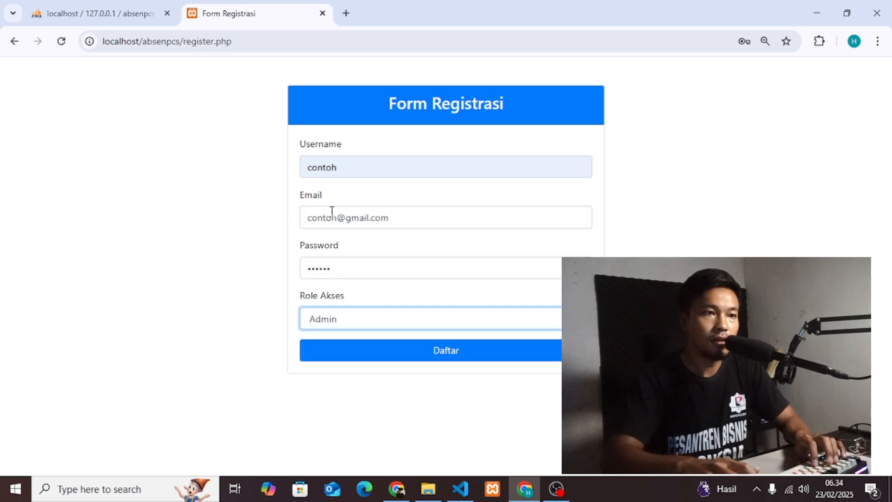
click(470, 355)
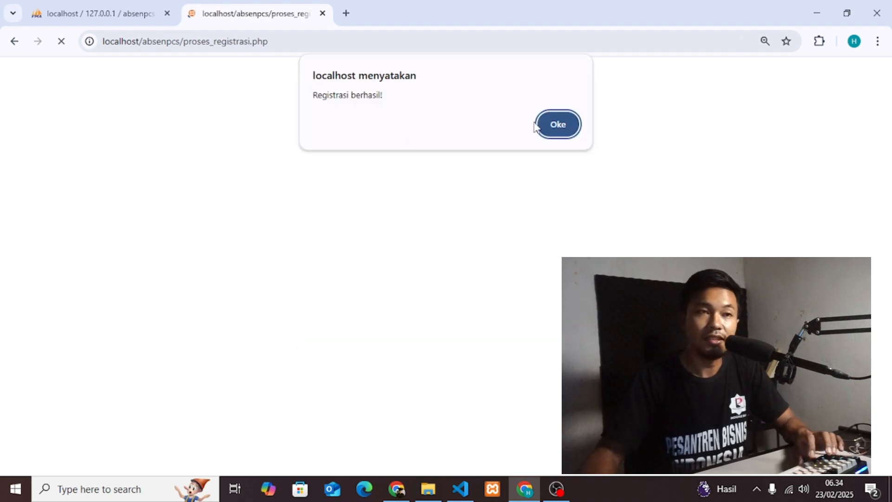
click(549, 124)
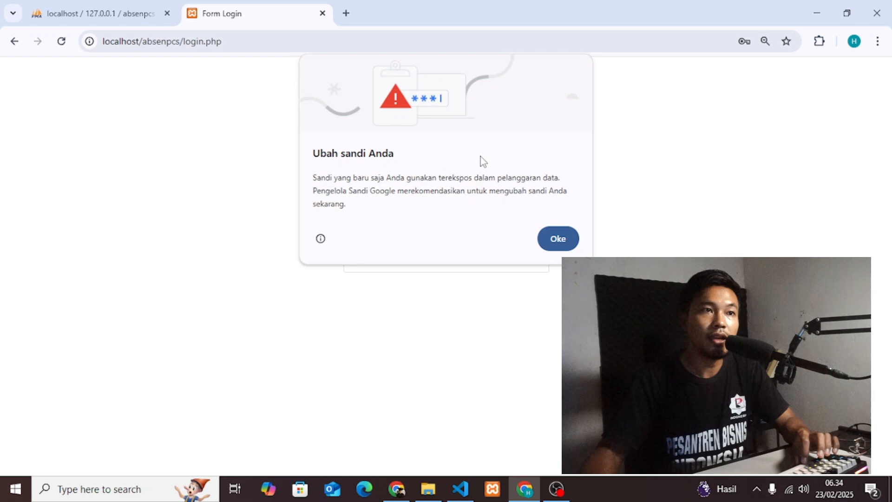
Log in with the saved credentials, dismiss the success and password alerts, and turn on the dark theme.
click(554, 237)
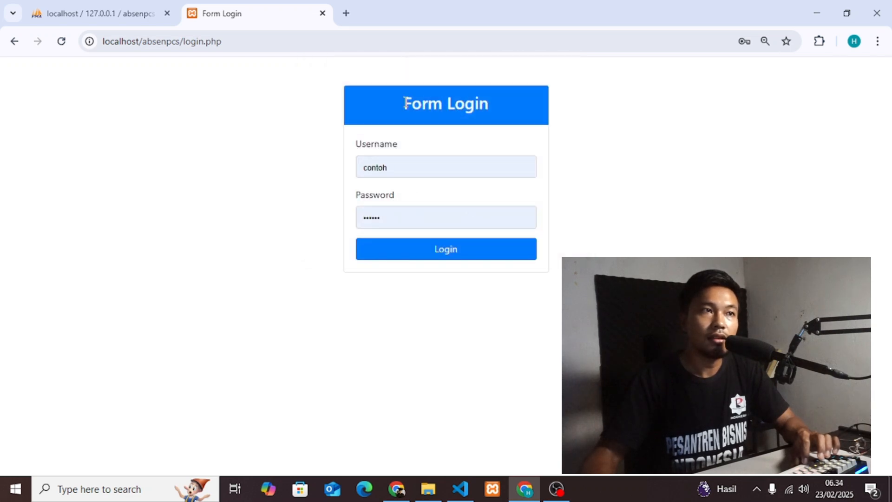
click(413, 168)
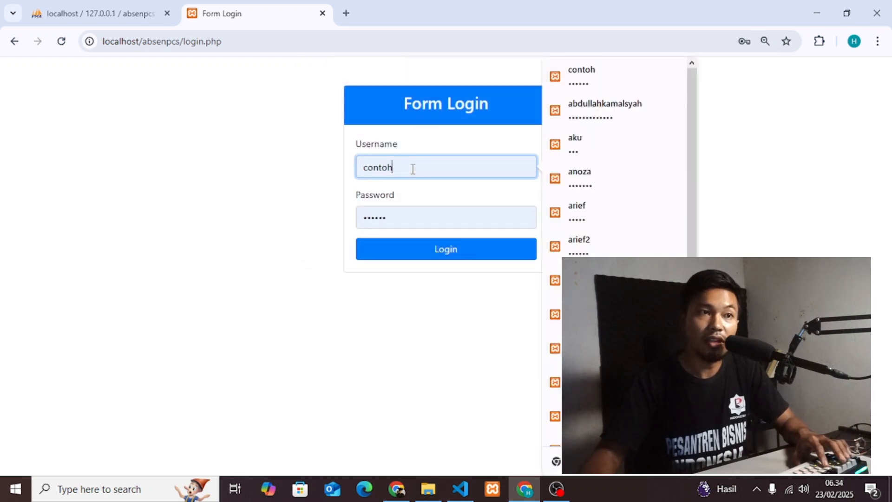
click(439, 259)
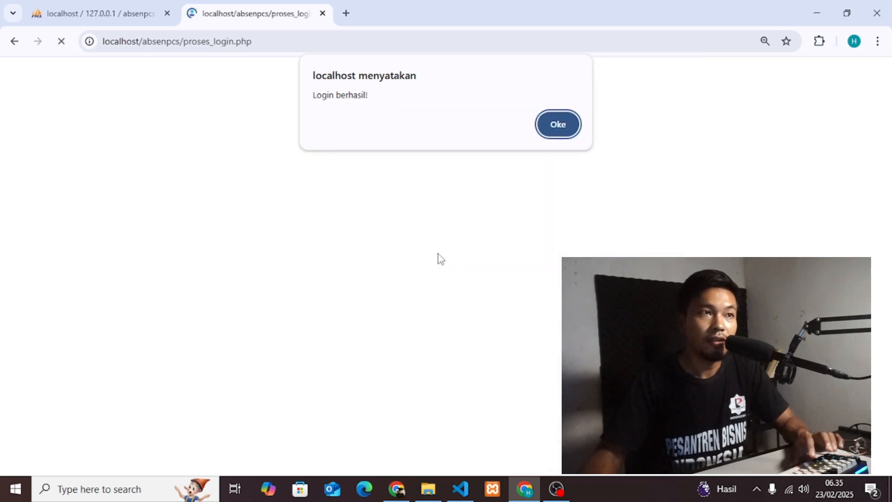
click(558, 128)
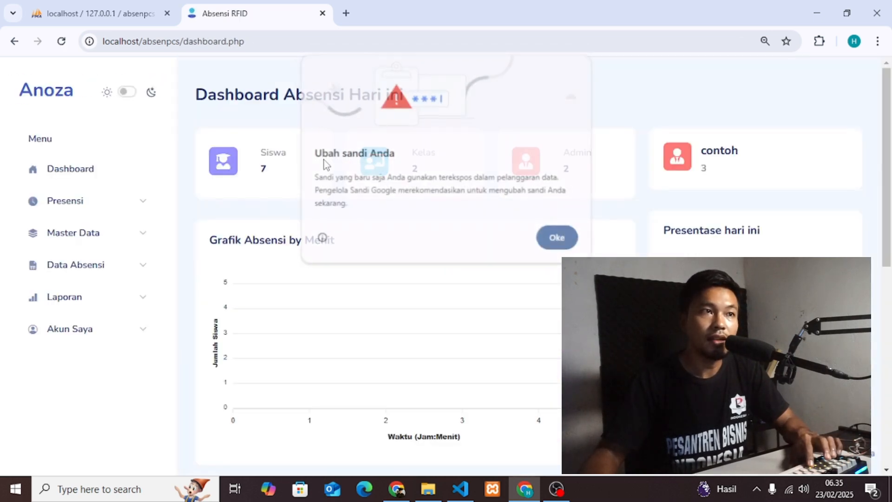
click(565, 244)
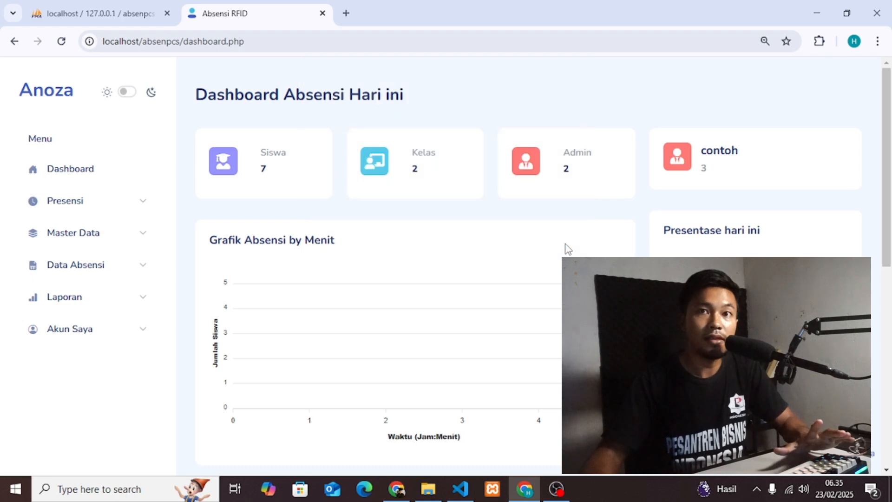
click(131, 96)
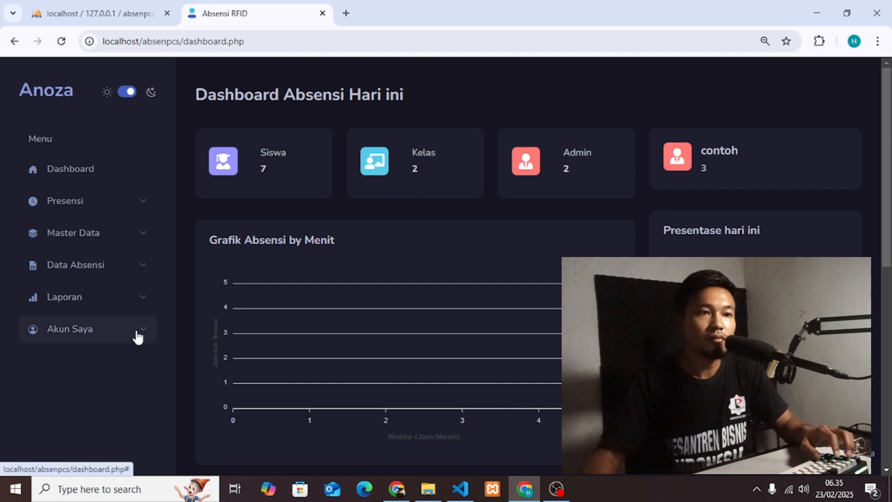
mouse_move(436, 497)
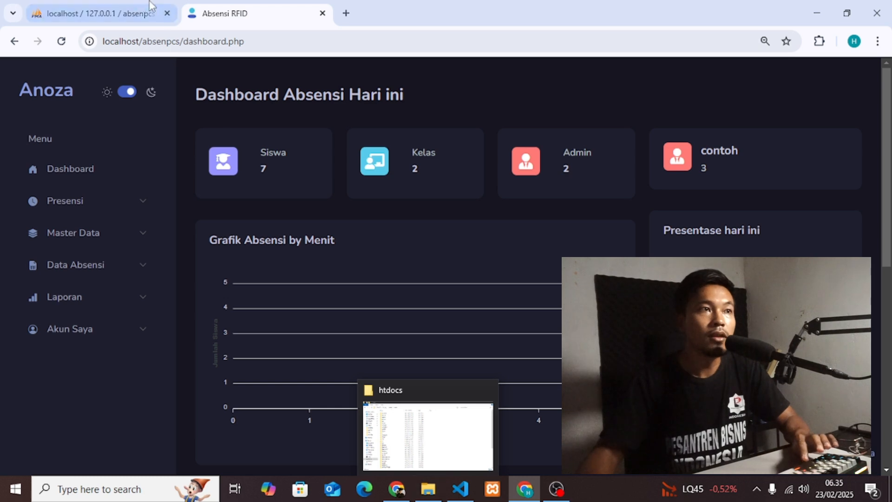
Review the absenpcs import results in phpMyAdmin, then return to the htdocs folder in File Explorer.
click(130, 13)
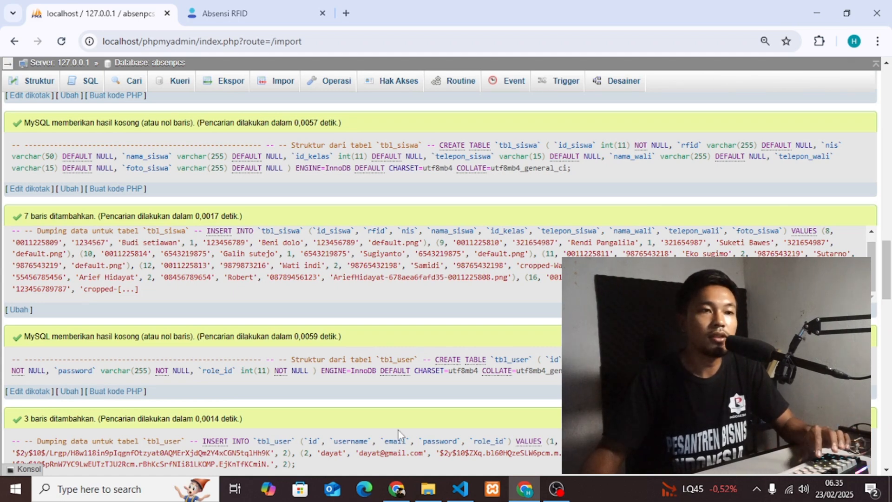
click(427, 490)
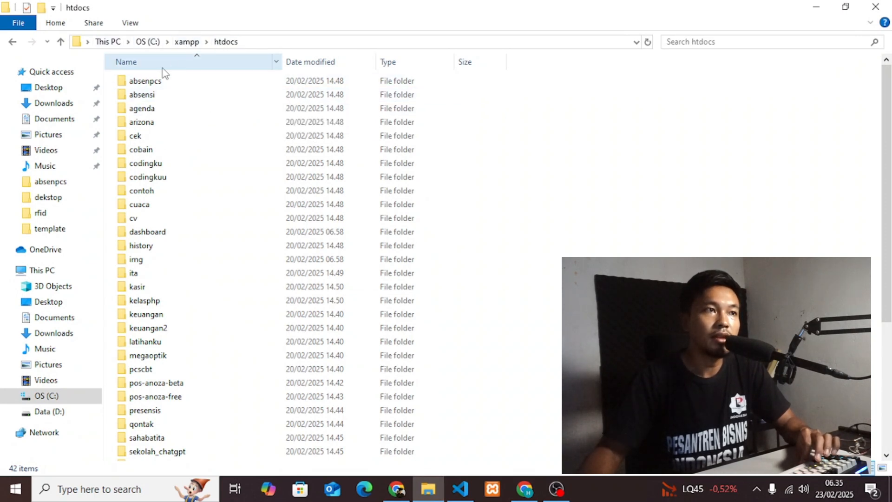
Open absenpcs\template in htdocs and select the koneksi file.
click(154, 85)
double_click(154, 85)
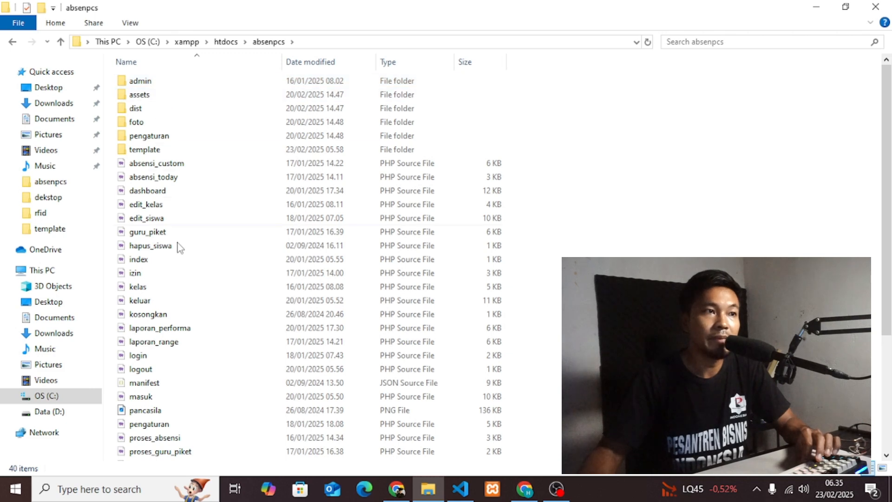
double_click(139, 152)
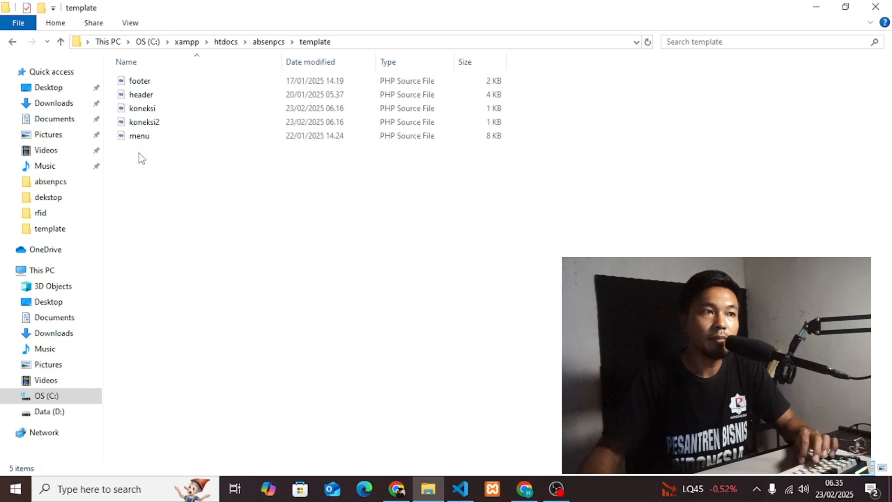
click(138, 115)
Inspect koneksi.php in VS Code: host localhost, user root, empty password, database absenpcs.
double_click(137, 115)
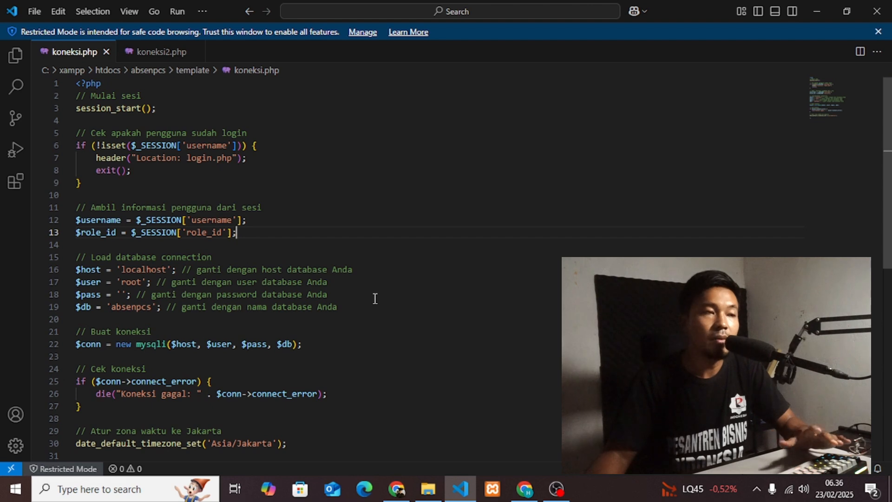
click(85, 307)
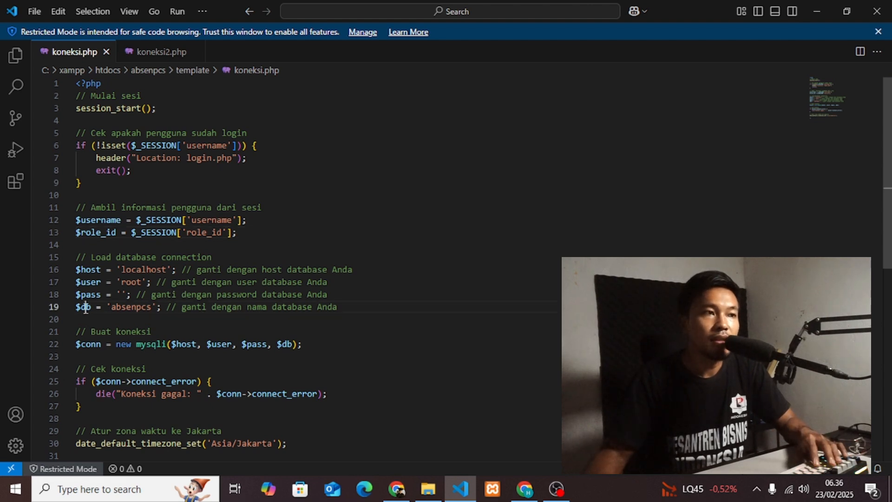
double_click(121, 308)
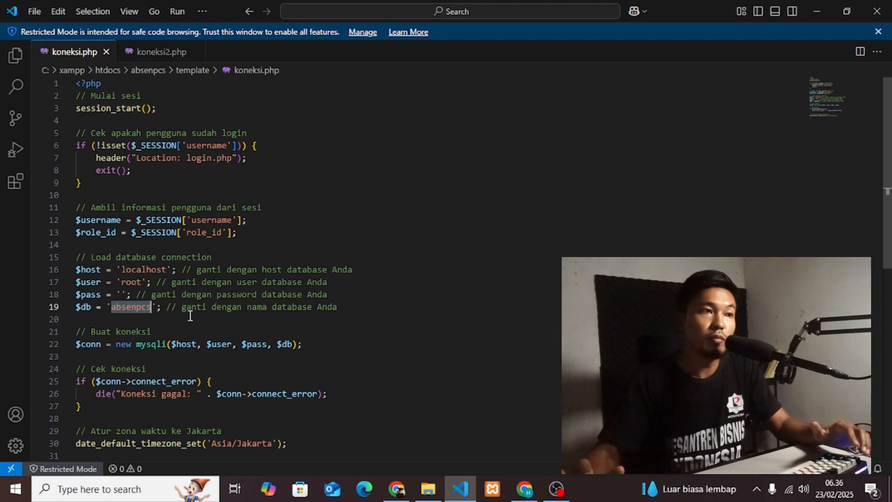
click(125, 294)
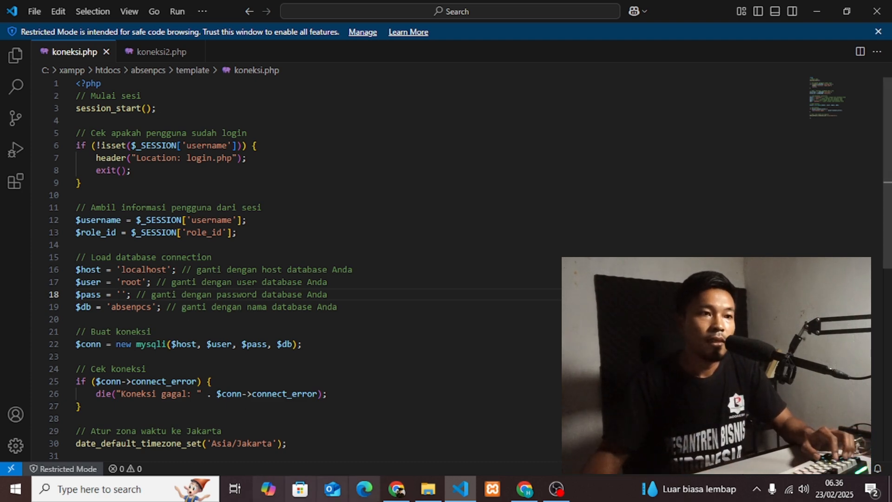
click(428, 488)
Open koneksi2.php and confirm it uses database absenpcs with an empty password.
click(218, 191)
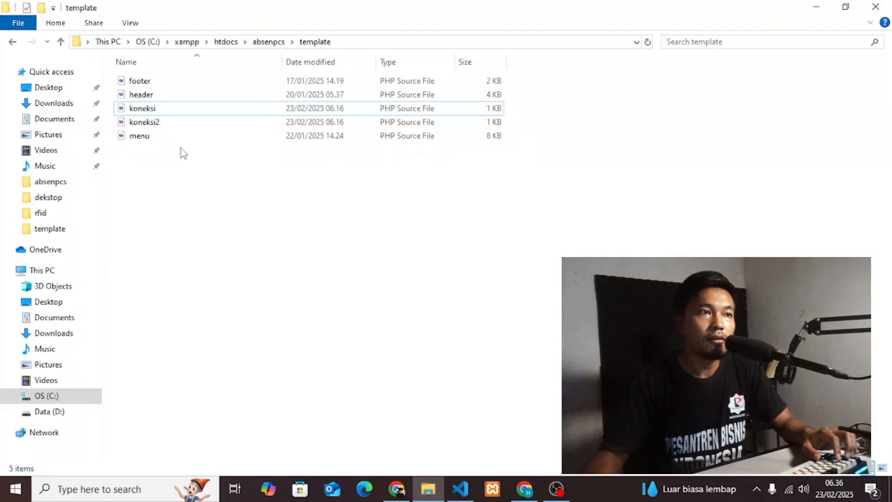
double_click(168, 123)
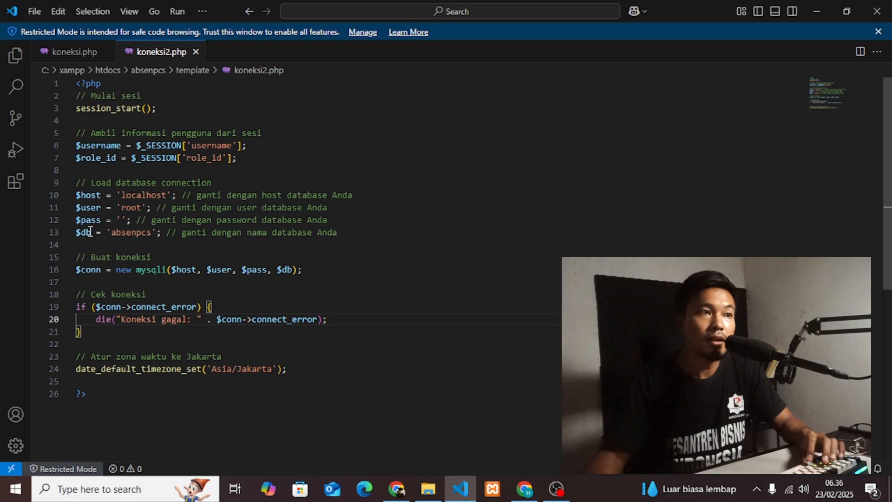
double_click(132, 231)
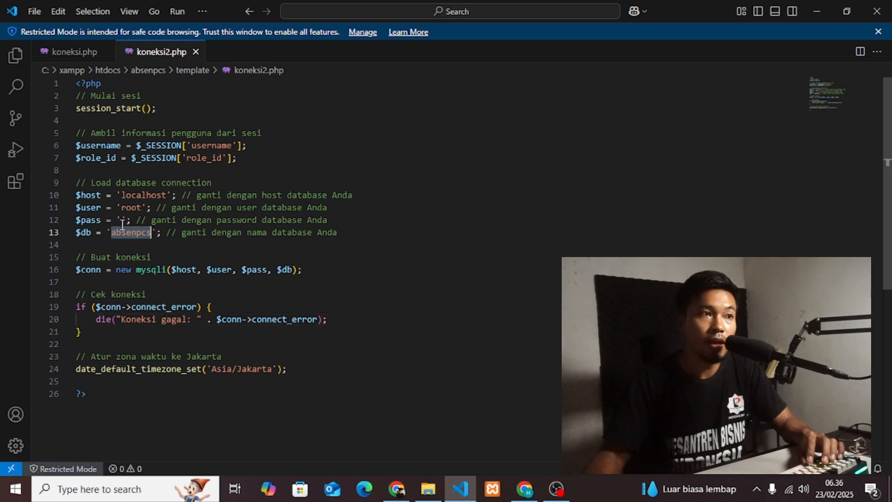
click(119, 221)
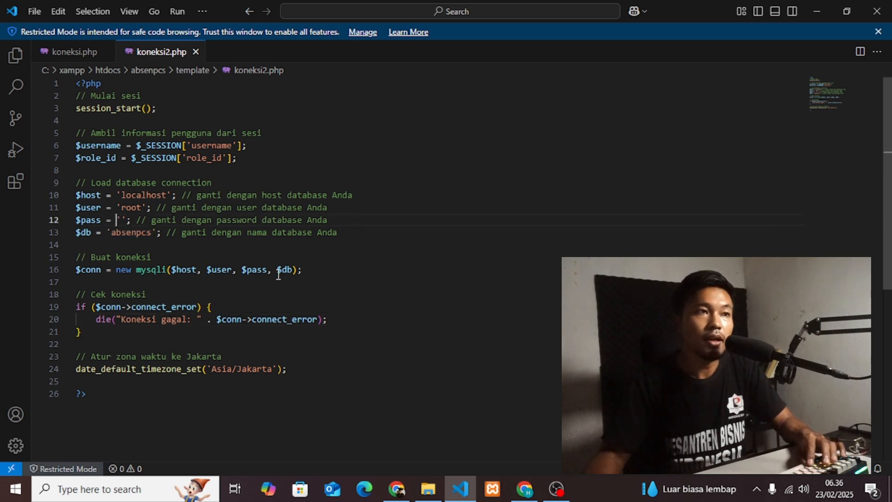
Save koneksi2.php and koneksi.php, then return to phpMyAdmin in Chrome.
click(40, 12)
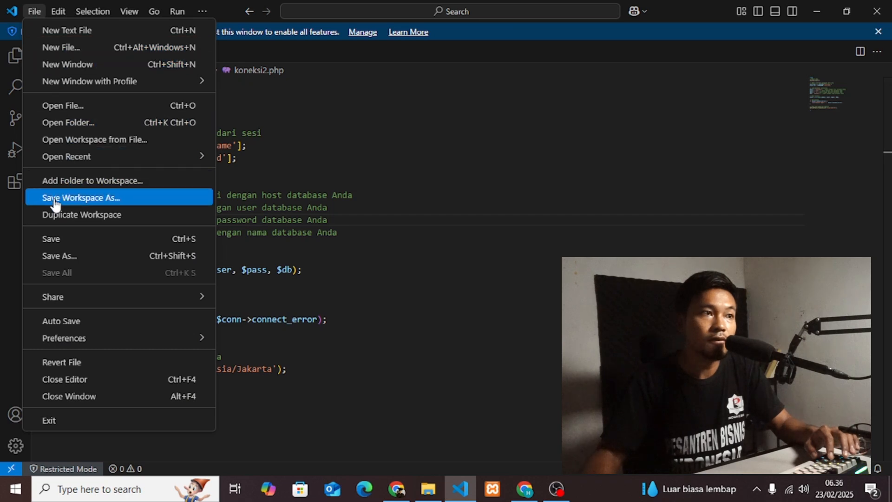
click(51, 239)
click(67, 52)
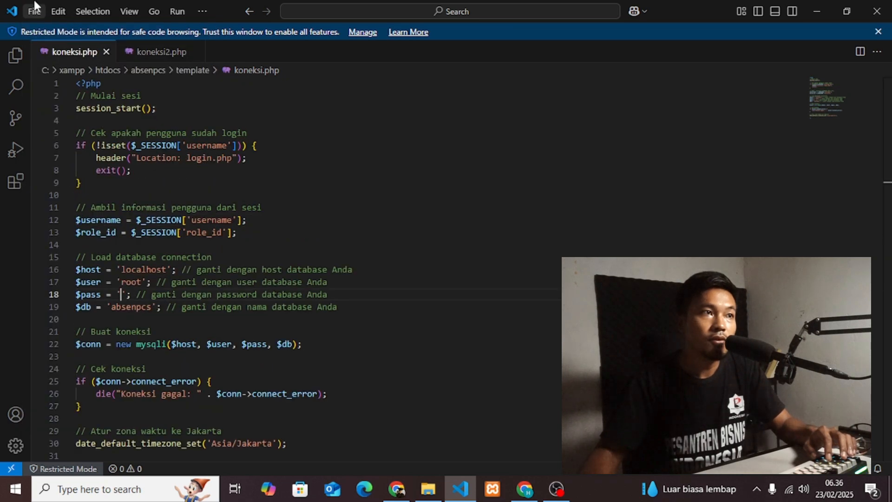
click(35, 11)
click(61, 239)
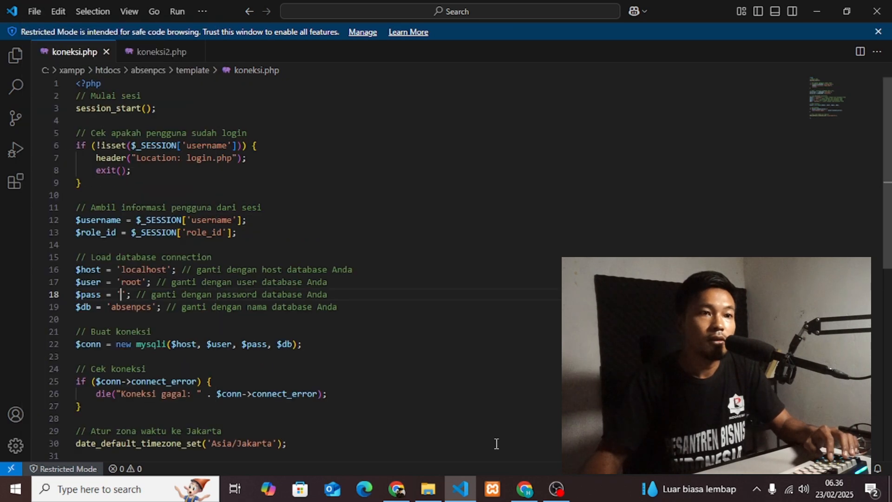
click(525, 489)
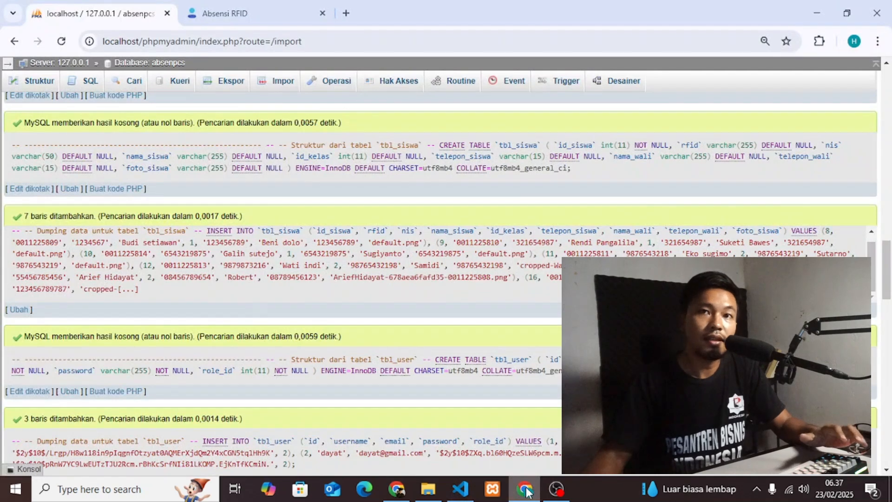